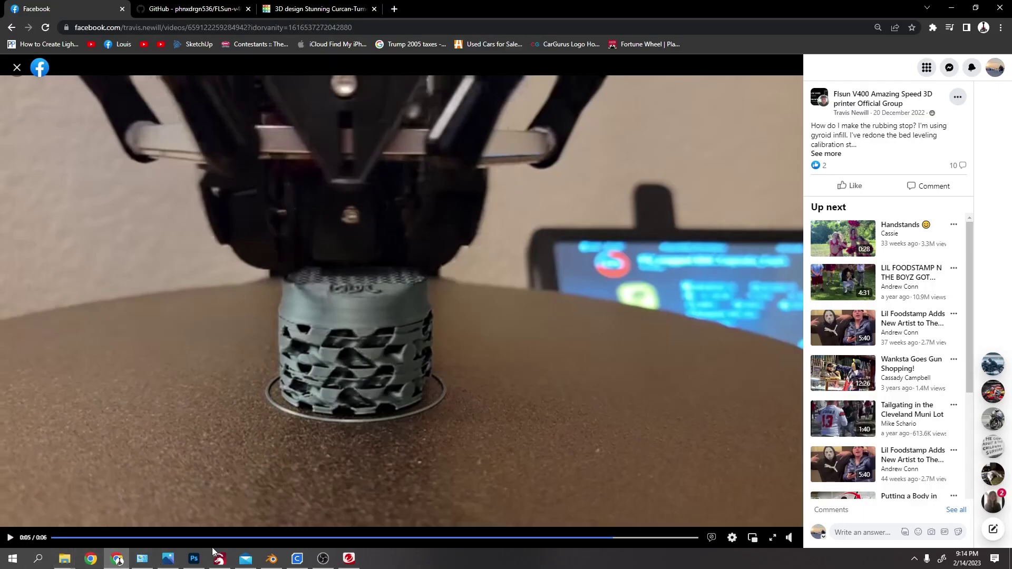
Search Cura's settings for 'combing' and confirm Combing Mode is Off
click(297, 560)
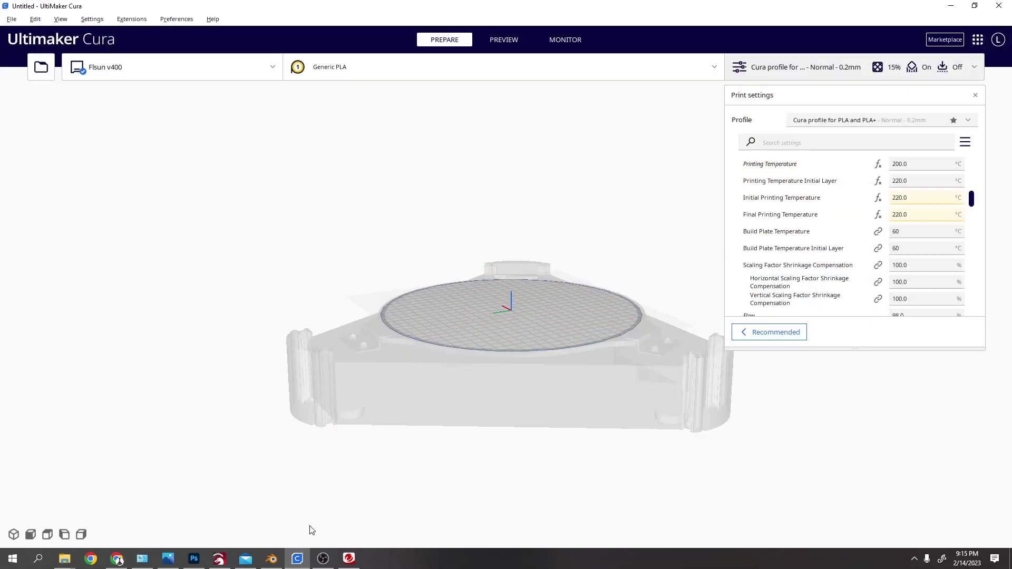
click(794, 142)
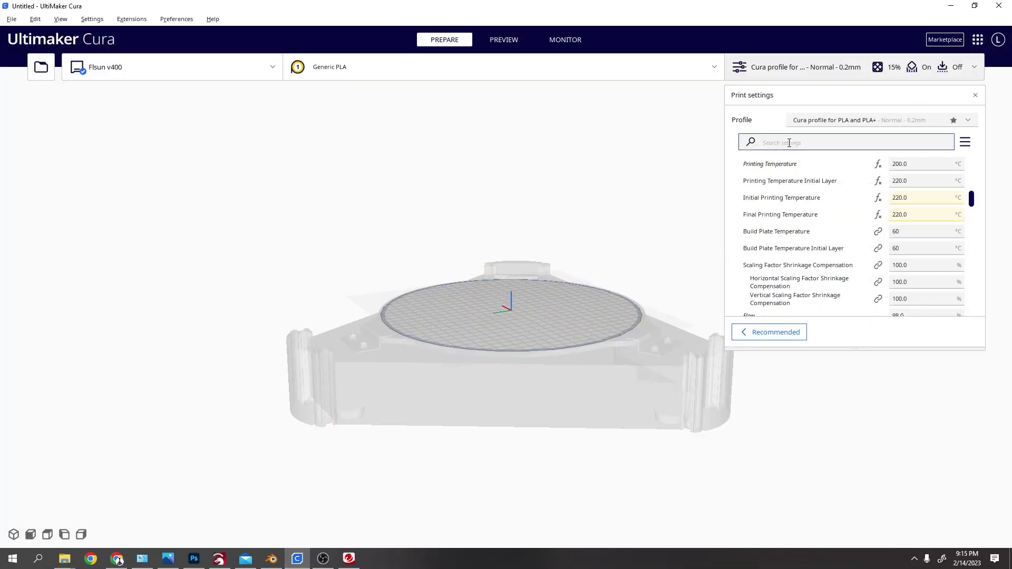
text(combing)
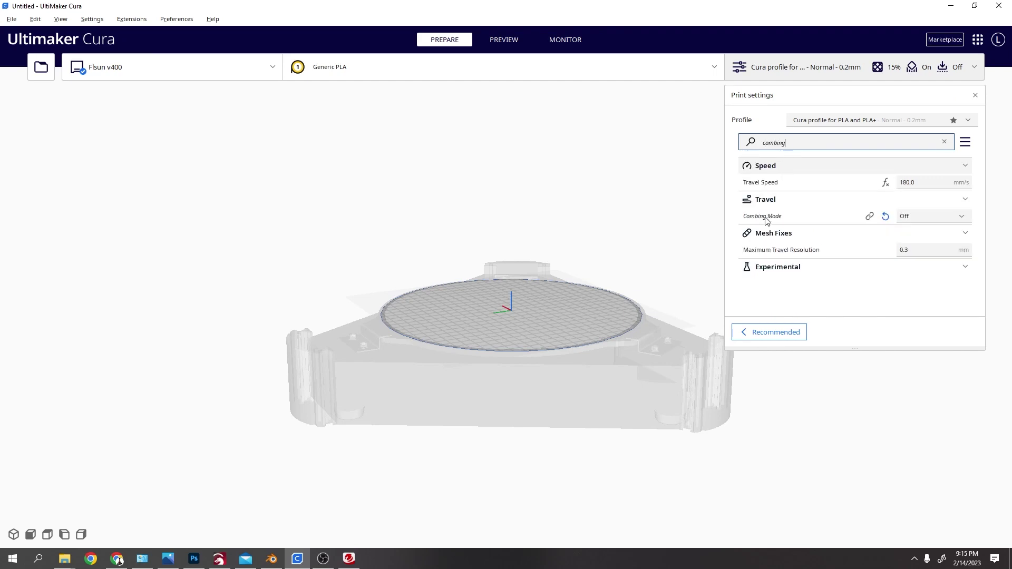
mouse_move(766, 222)
Search 'z hop' and confirm Z Hop When Retracted is on with 0.5 mm height
text(z hop)
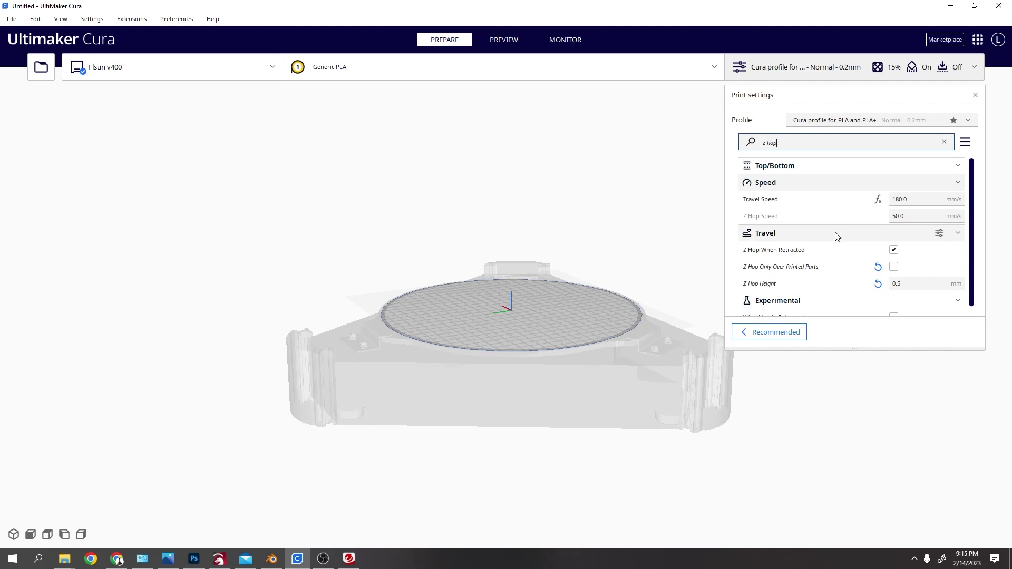
mouse_move(751, 257)
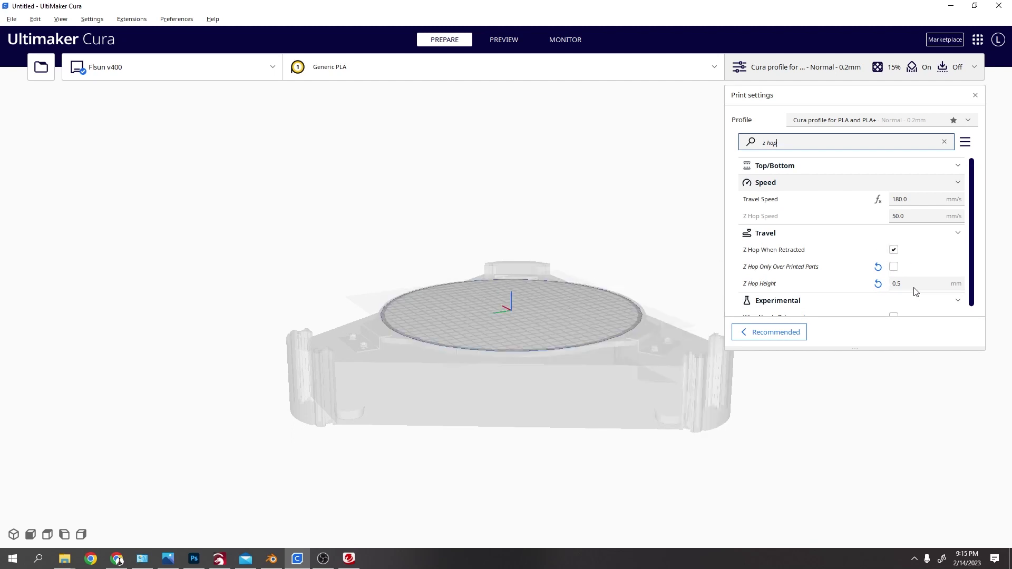
mouse_move(908, 293)
Return to the Flsun V400 Facebook group page in the browser
click(117, 559)
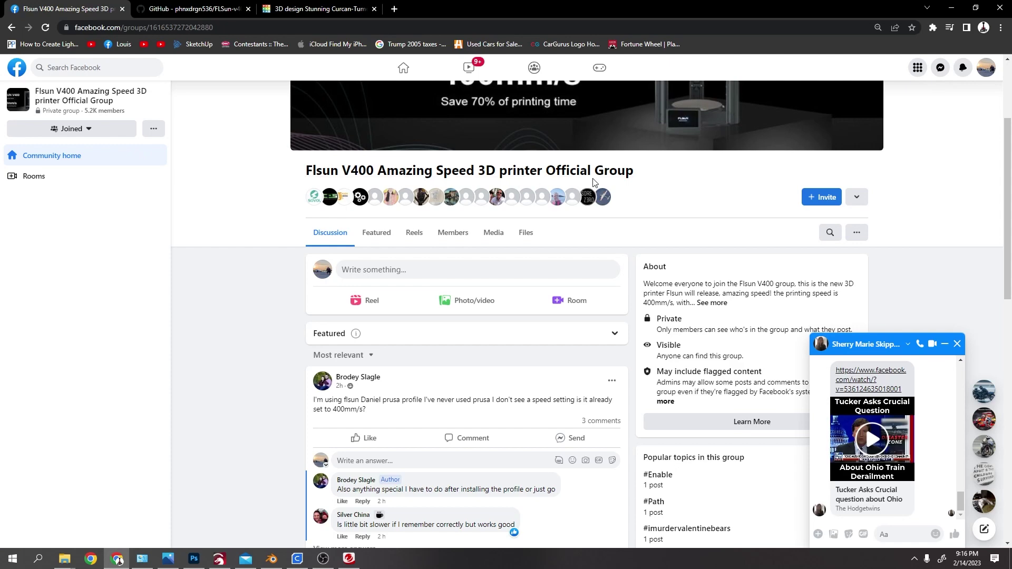
scroll(536, 301, down, 5)
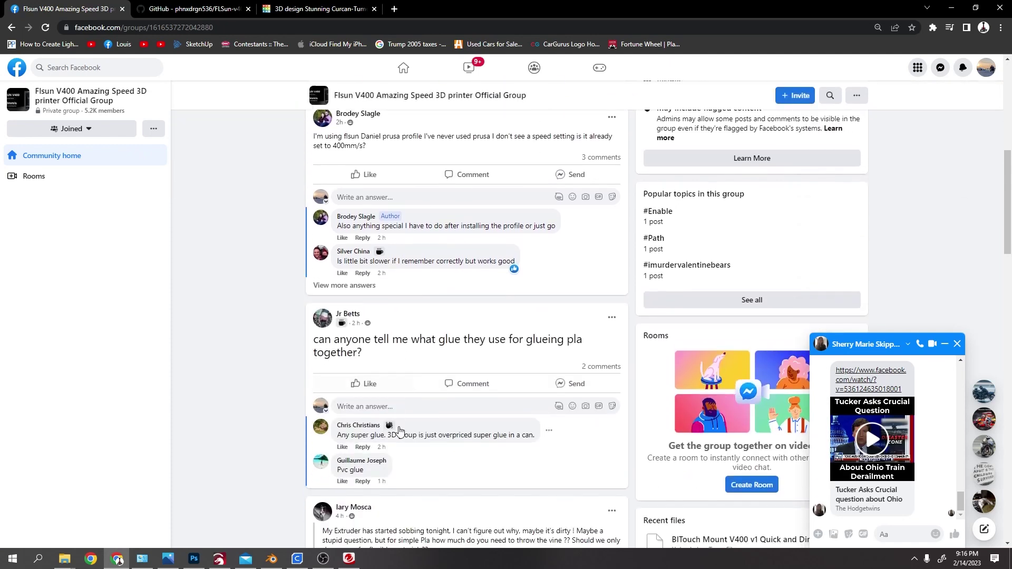
scroll(533, 362, up, 6)
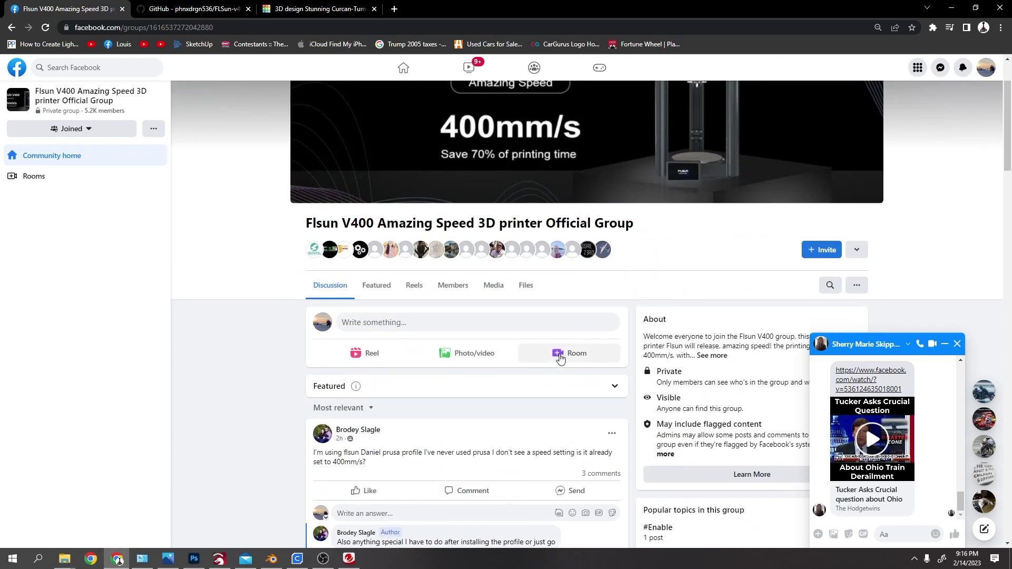
Scroll through the group's shared Files list, then switch to the FLSun-v400 GitHub tab
click(529, 292)
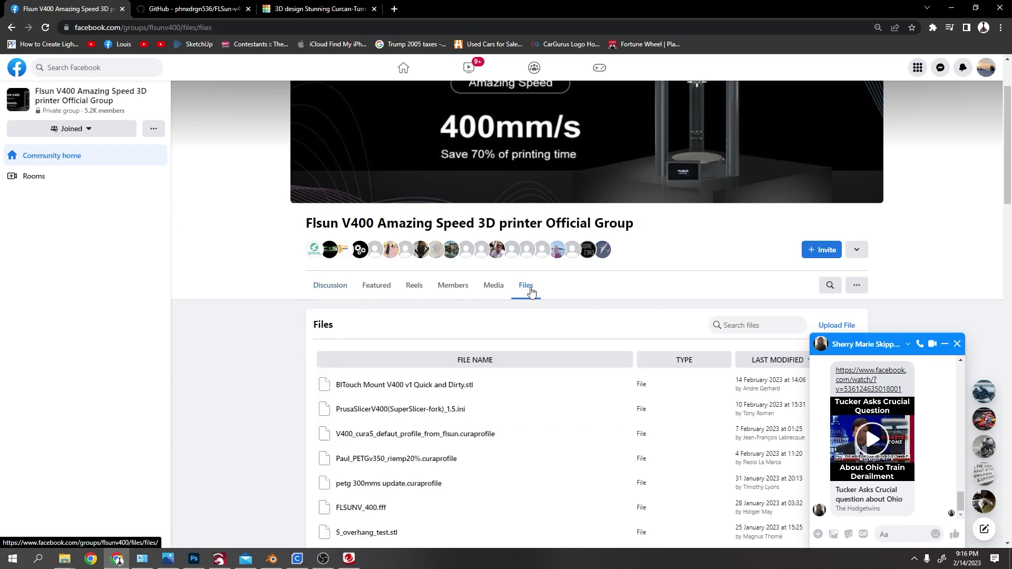
scroll(504, 364, down, 2)
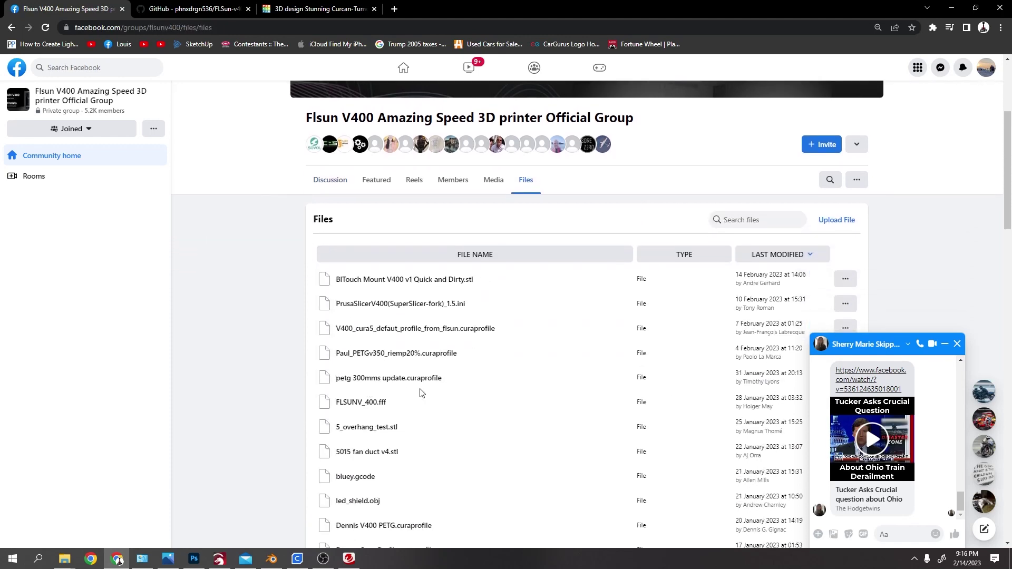
scroll(404, 388, down, 3)
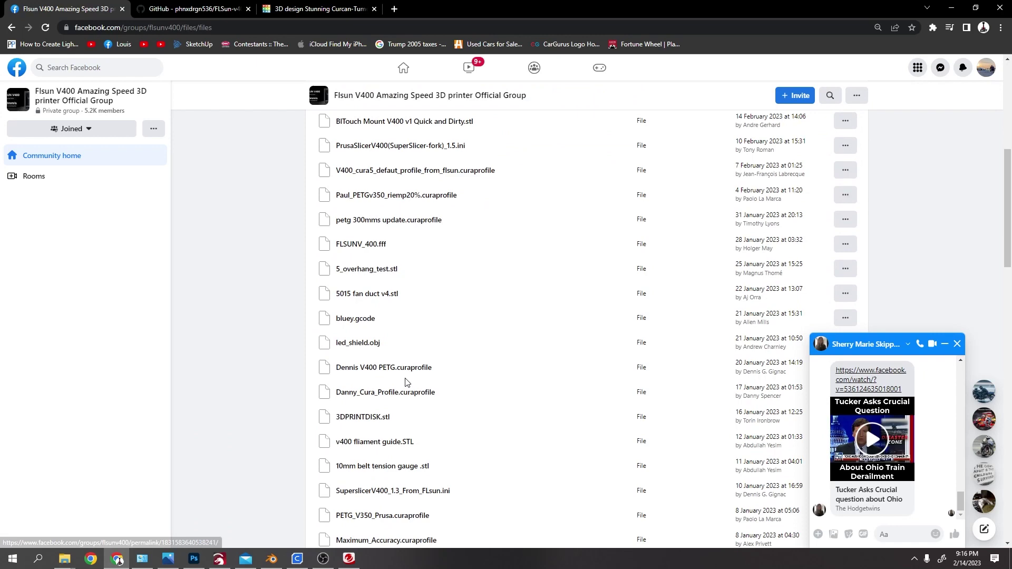
scroll(406, 382, down, 4)
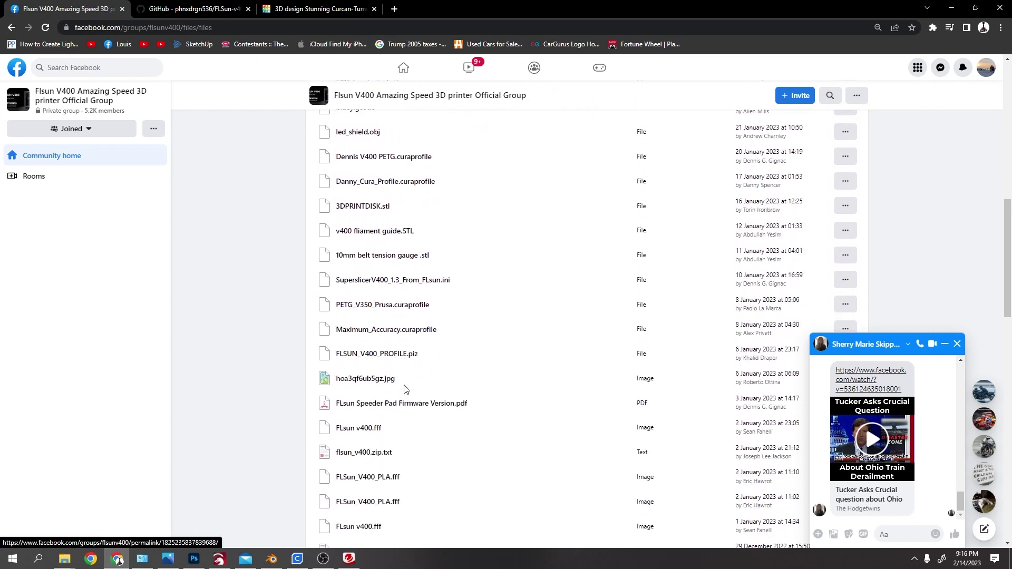
click(200, 6)
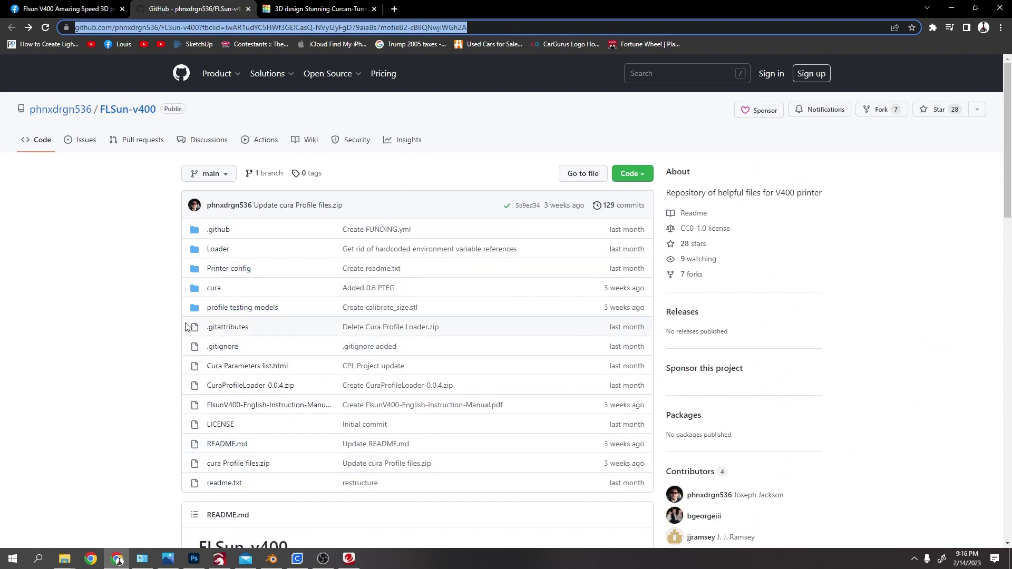
Browse cura > quality > PLA > 0.4 to view the PLA 0.4 cfg profiles, then go back
click(230, 293)
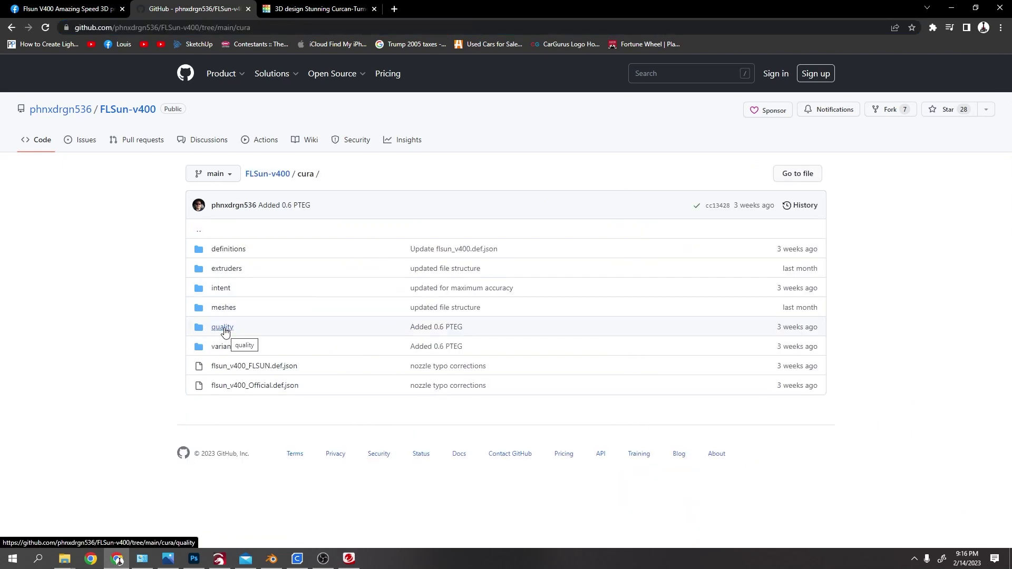
click(225, 326)
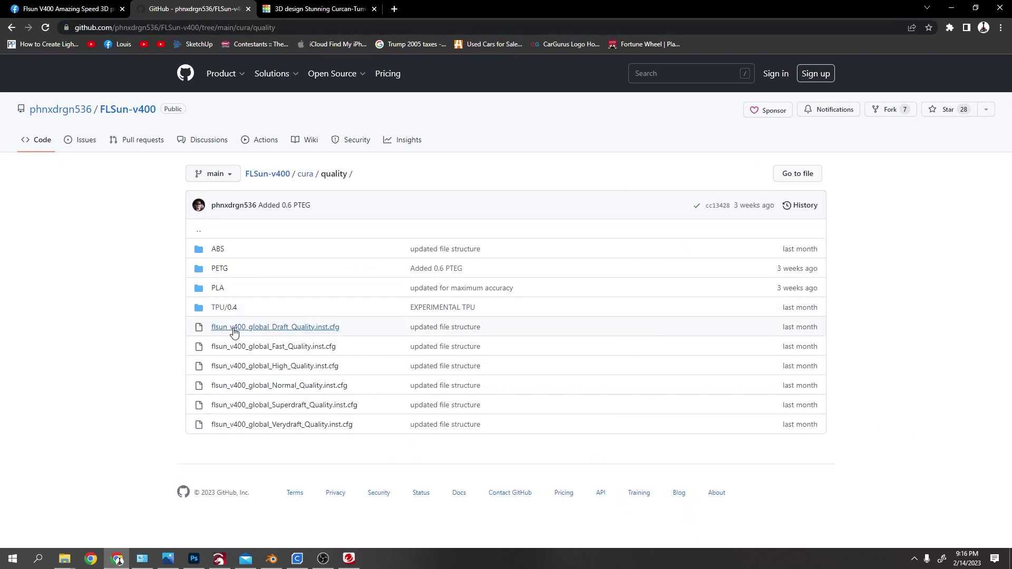
click(226, 292)
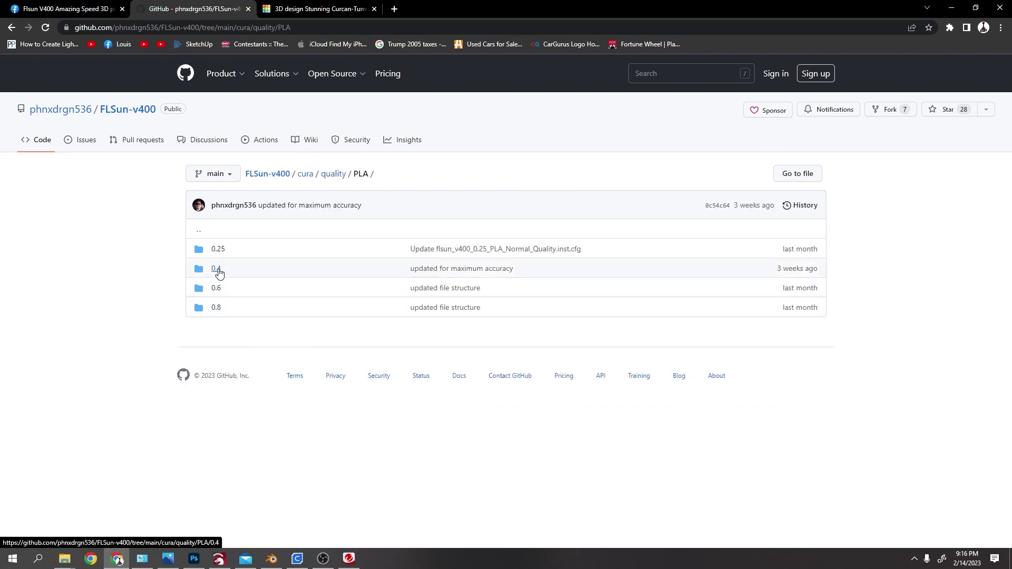
click(215, 270)
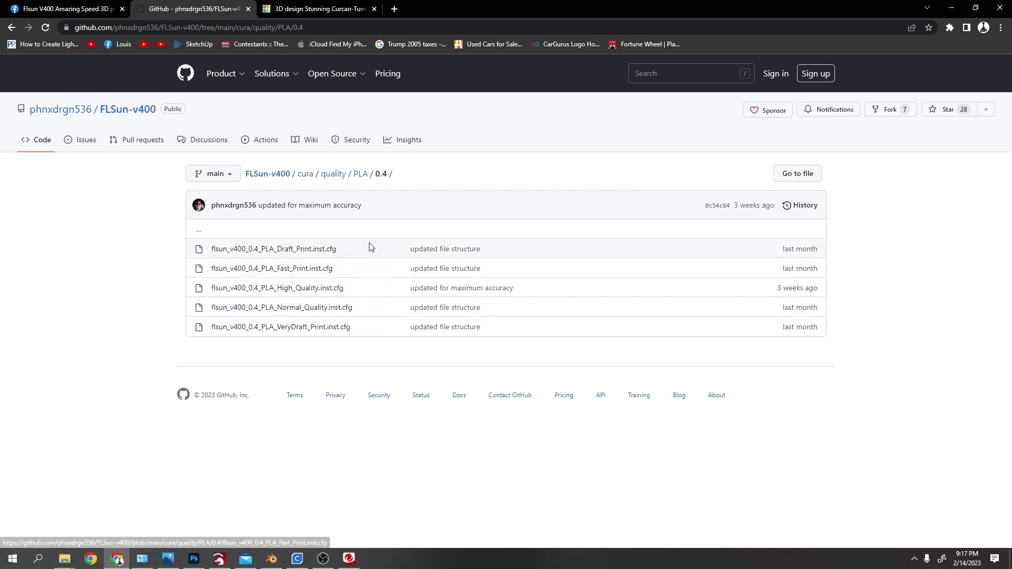
key(alt+Left)
key(alt+Left)
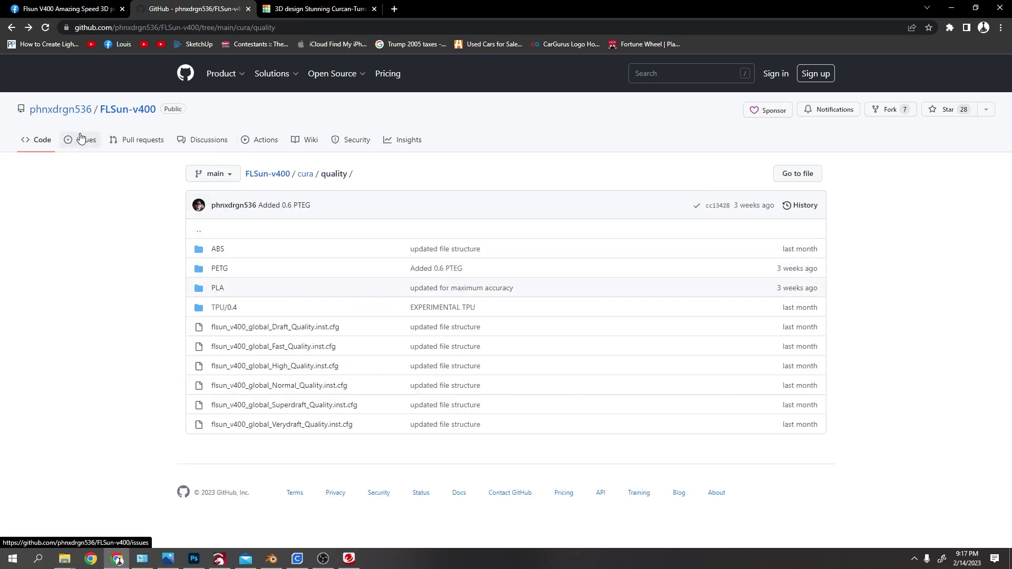
Return to the Facebook group and reopen its shared Files list
click(57, 6)
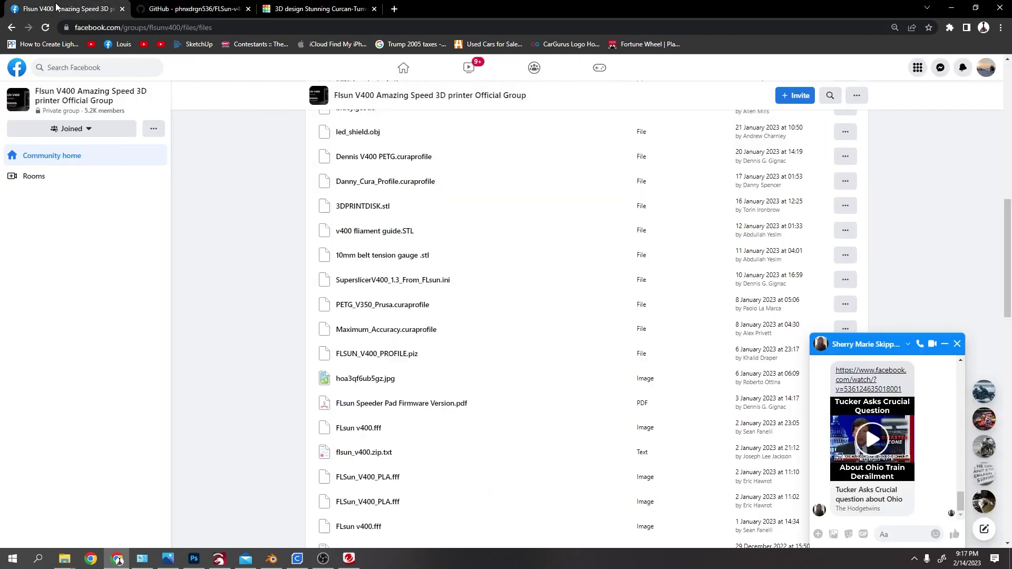
scroll(260, 199, up, 12)
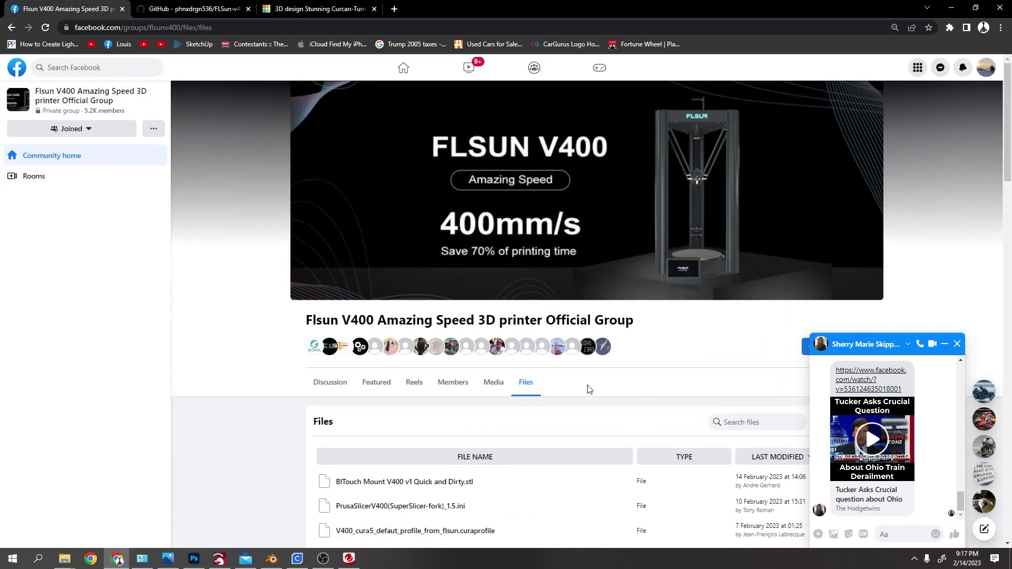
click(330, 382)
scroll(430, 376, down, 2)
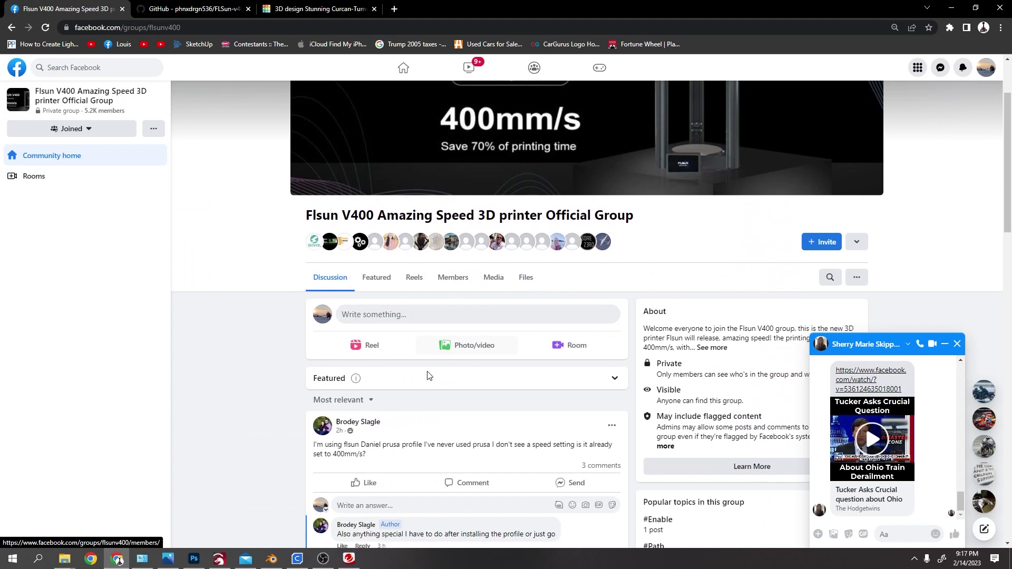
click(525, 280)
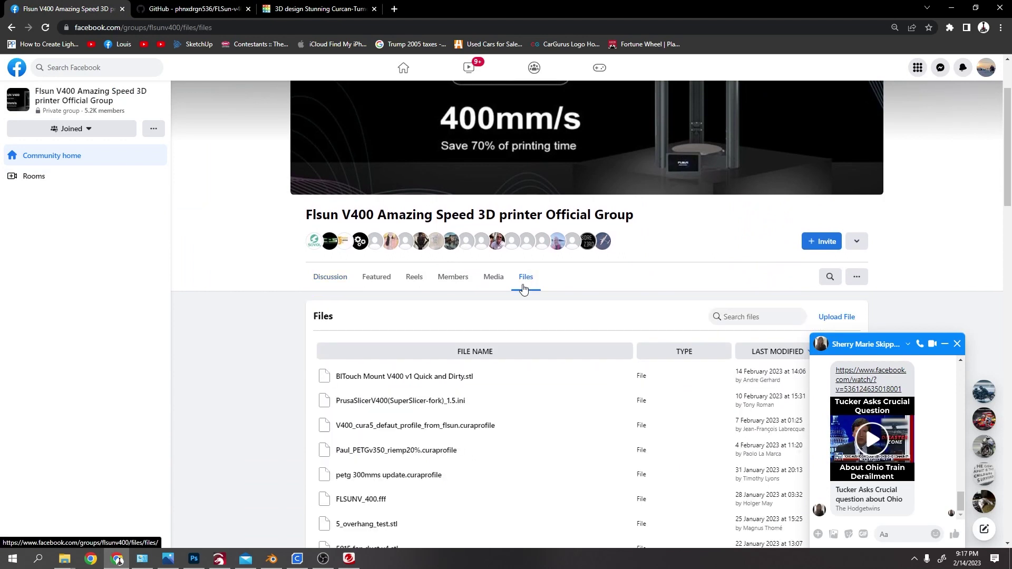
scroll(426, 371, down, 3)
scroll(425, 372, down, 1)
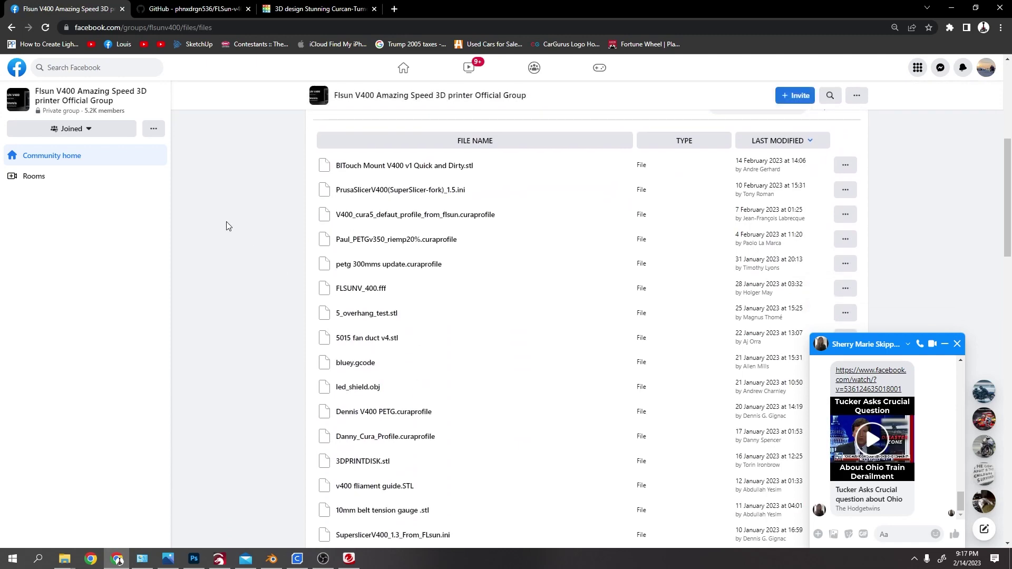
scroll(246, 258, up, 4)
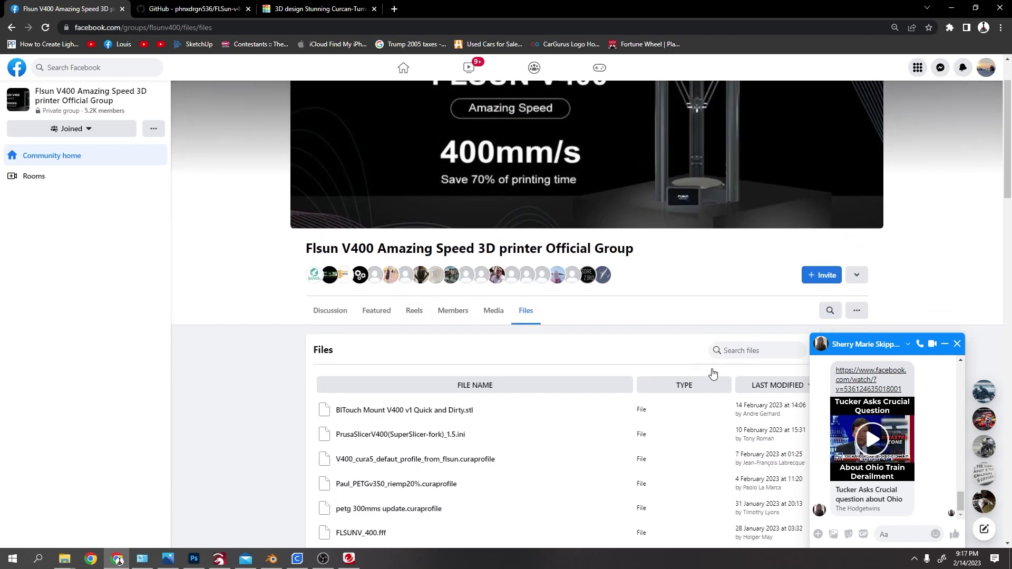
Filter the group files by 'cura' and open the Maximum_Accuracy.curaprofile post
click(747, 317)
text(cura)
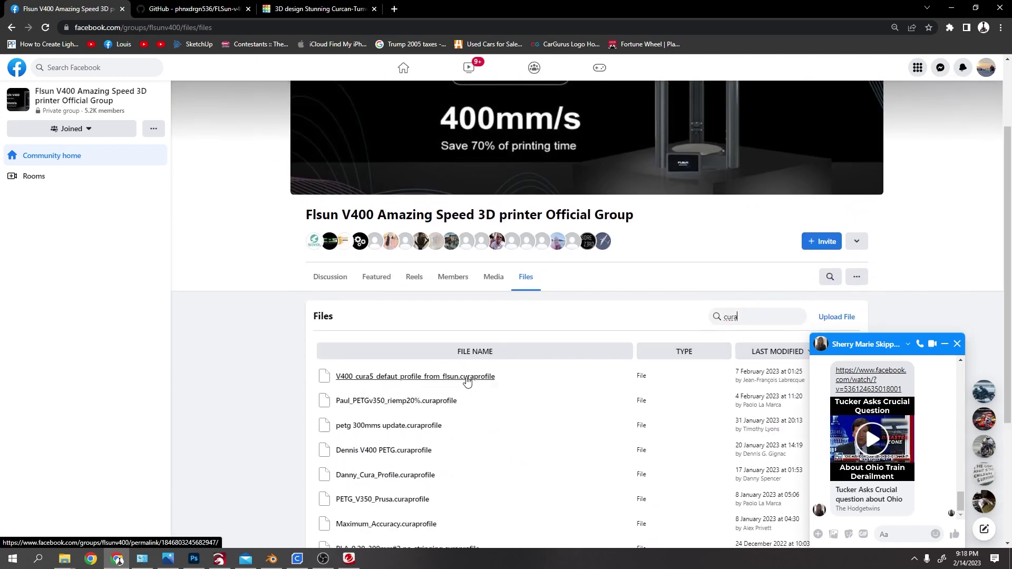
scroll(463, 384, down, 1)
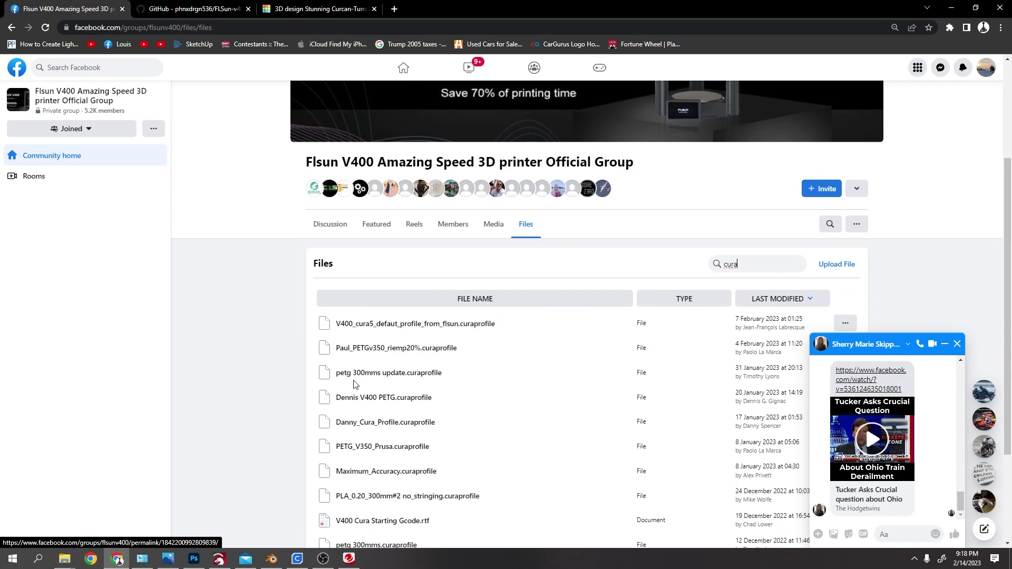
scroll(372, 406, down, 3)
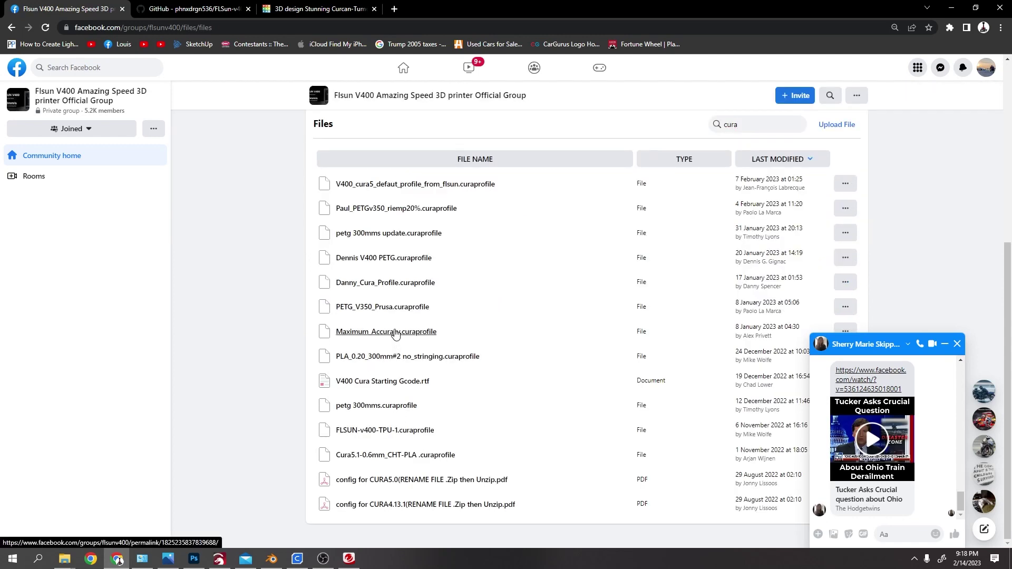
click(396, 340)
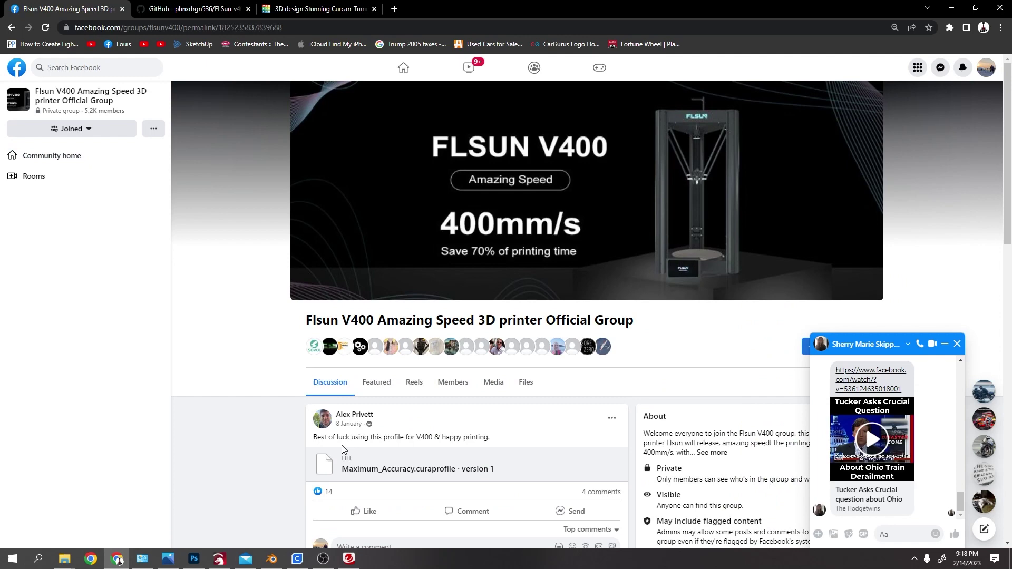
scroll(383, 447, down, 2)
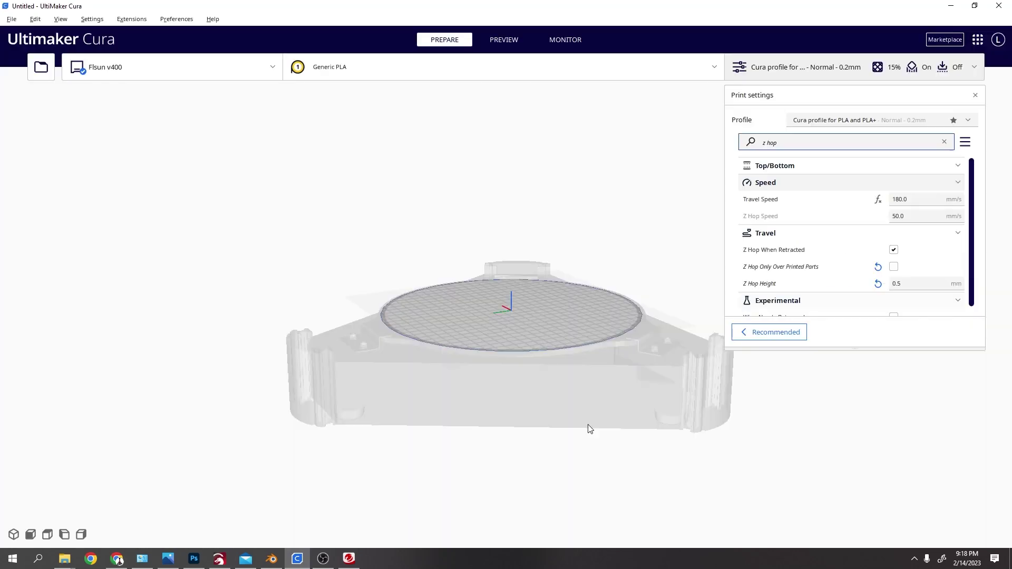
Clear the 'z hop' settings search and collapse the Quality section
click(798, 144)
key(BackSpace)
mouse_move(815, 211)
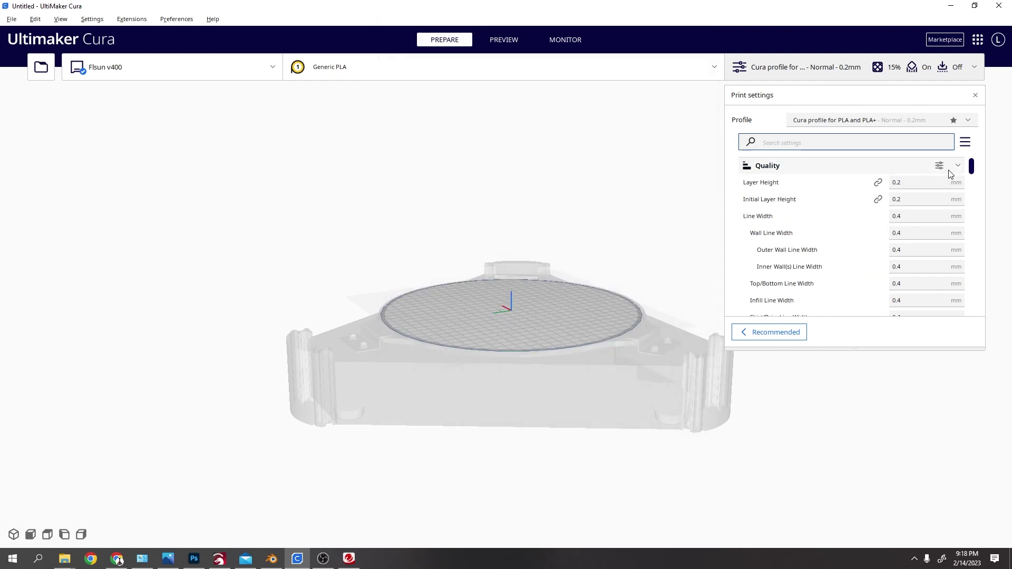
click(958, 166)
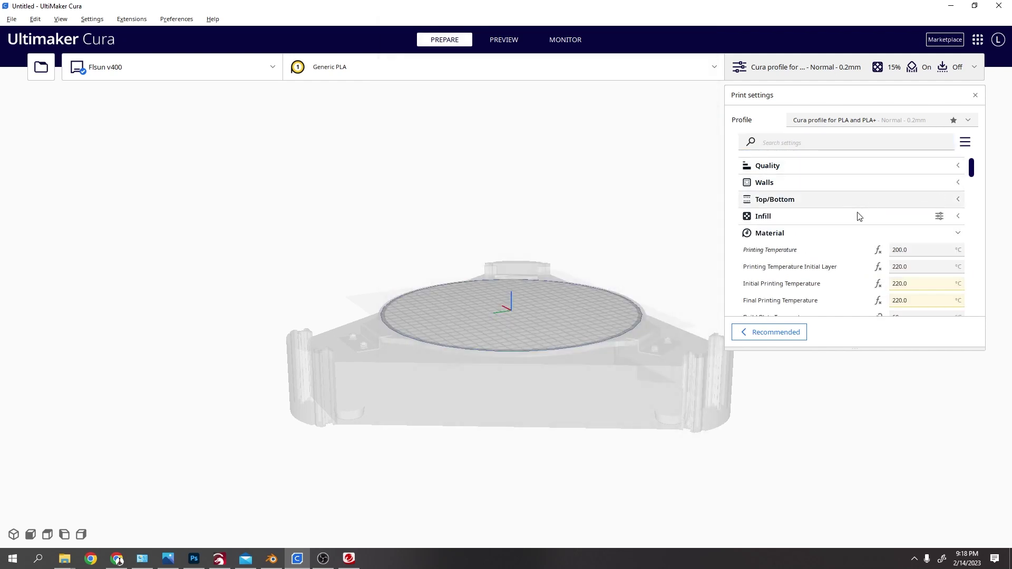
Review Material temperatures: 200 °C printing, 220 °C initial layer, 60 °C build plate
mouse_move(805, 255)
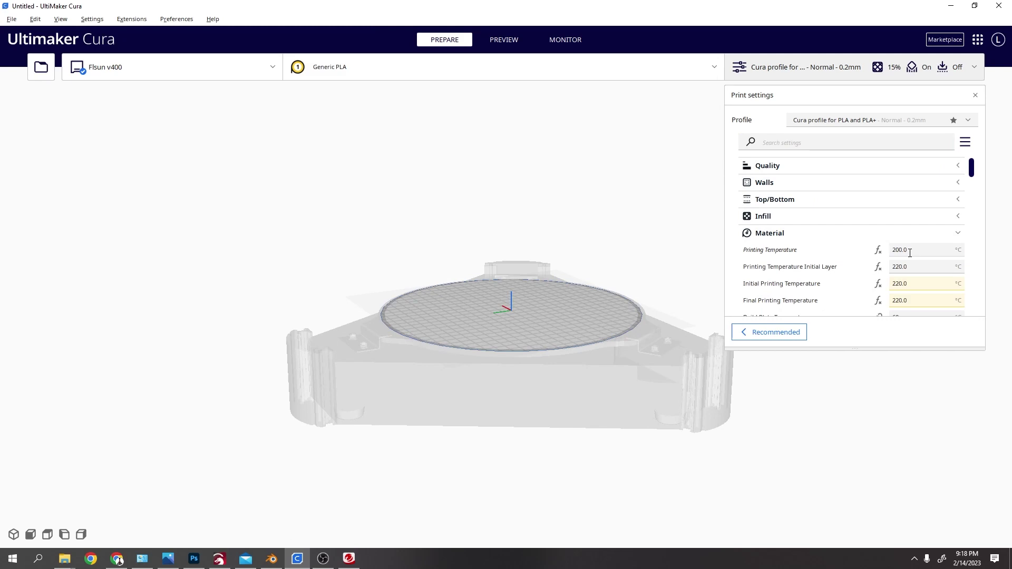
scroll(909, 251, down, 2)
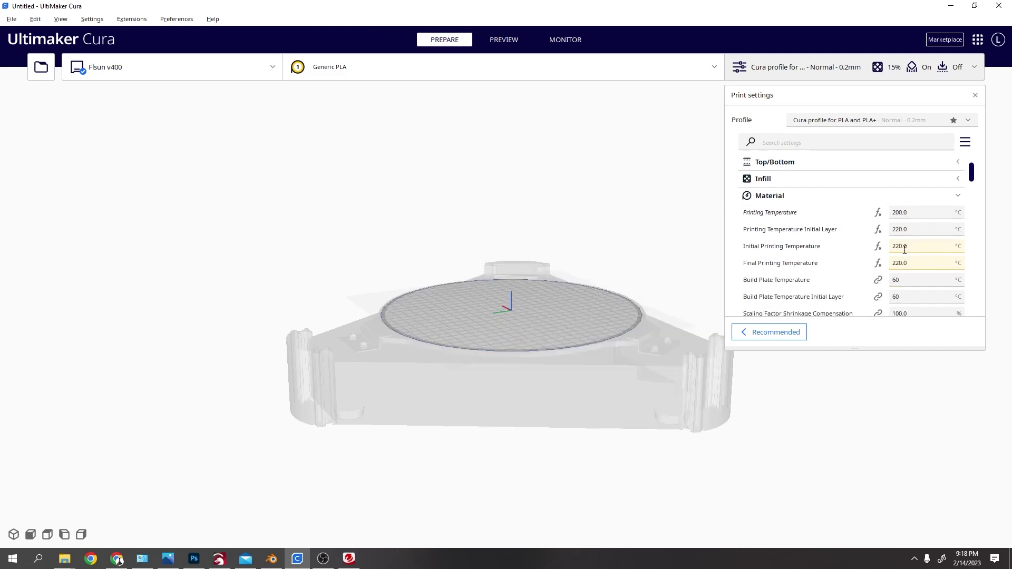
mouse_move(897, 281)
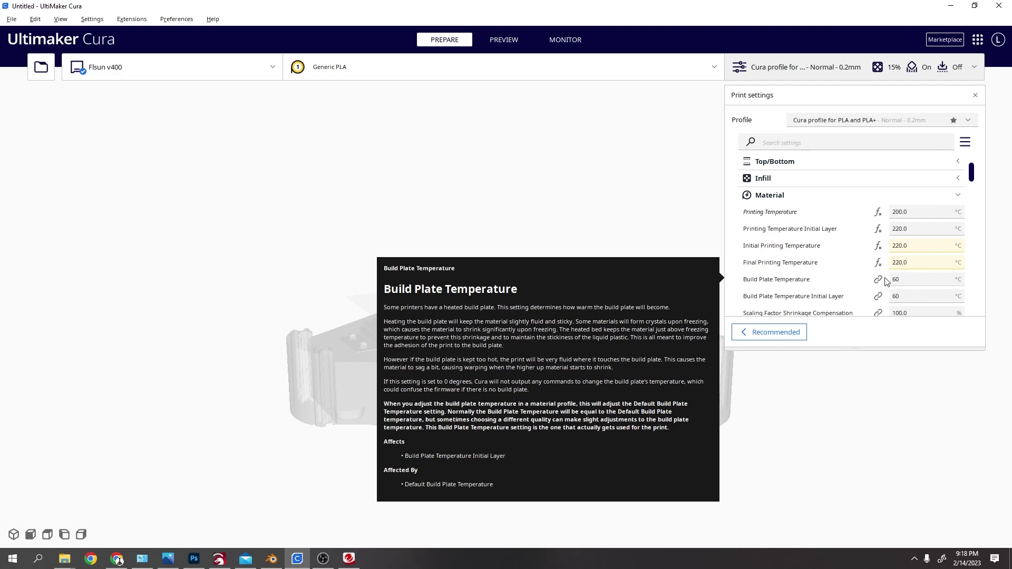
mouse_move(921, 243)
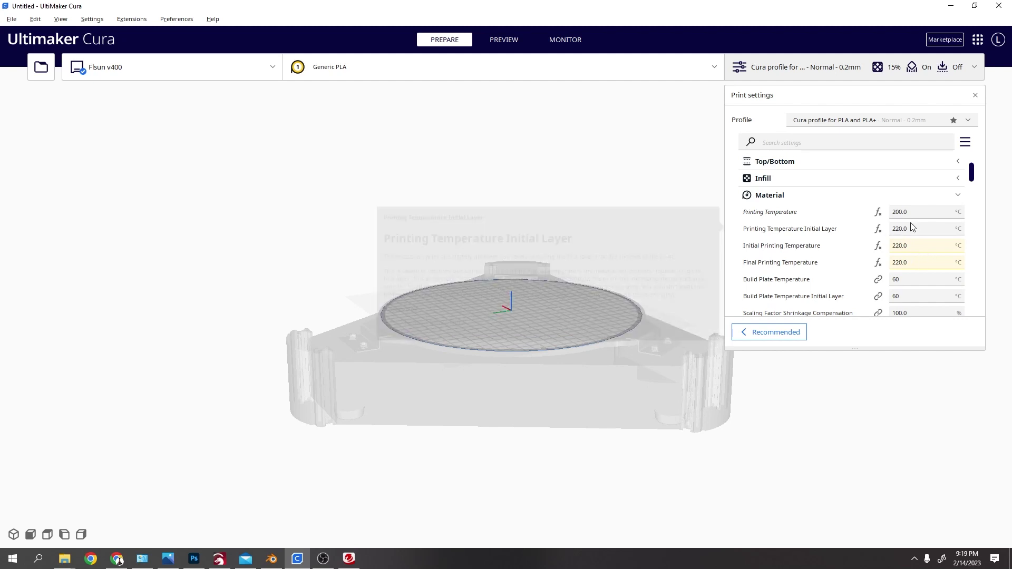
scroll(912, 227, down, 1)
scroll(944, 221, up, 3)
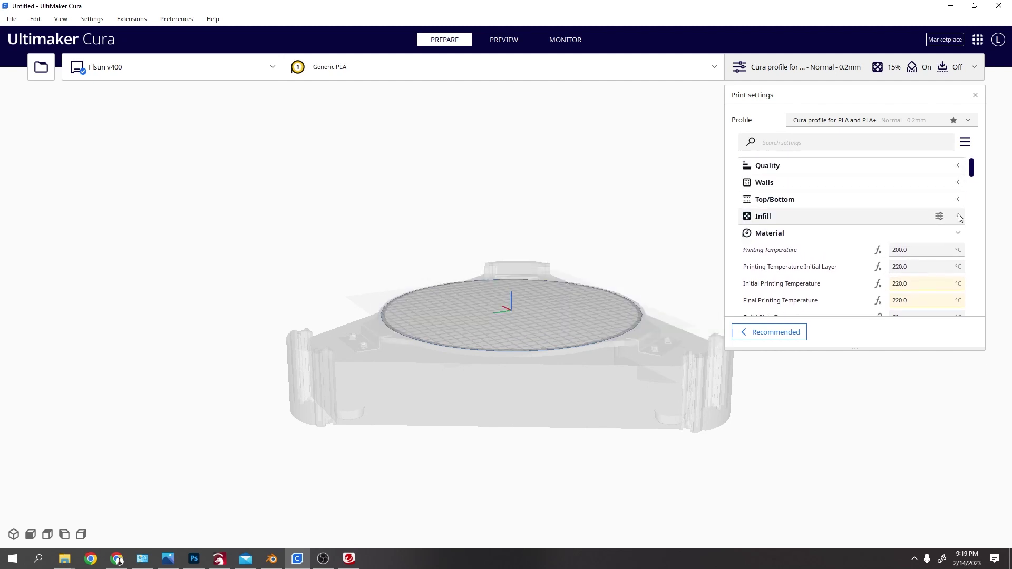
Expand the Infill section, briefly opening and closing the Marketplace
click(960, 218)
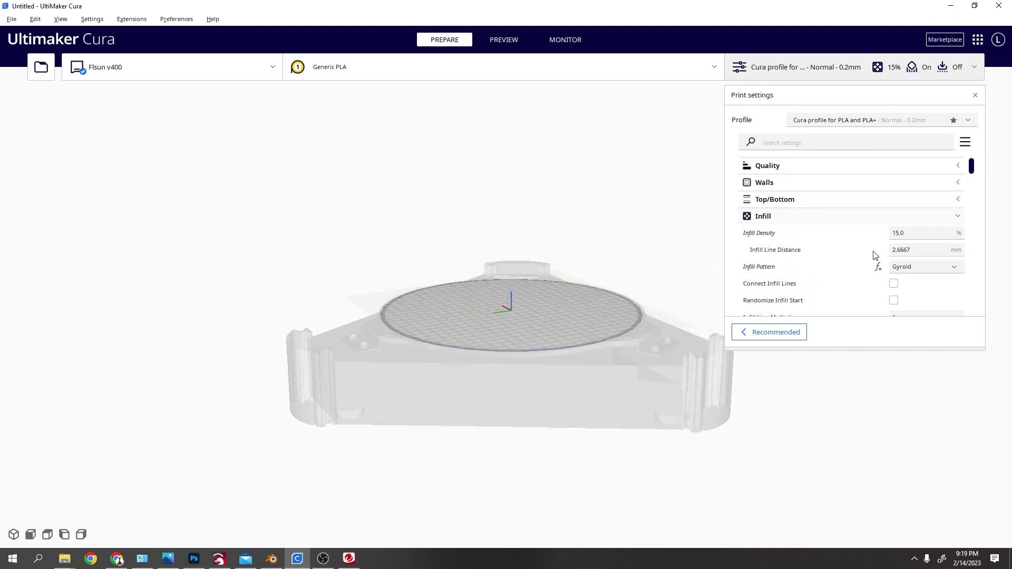
click(946, 40)
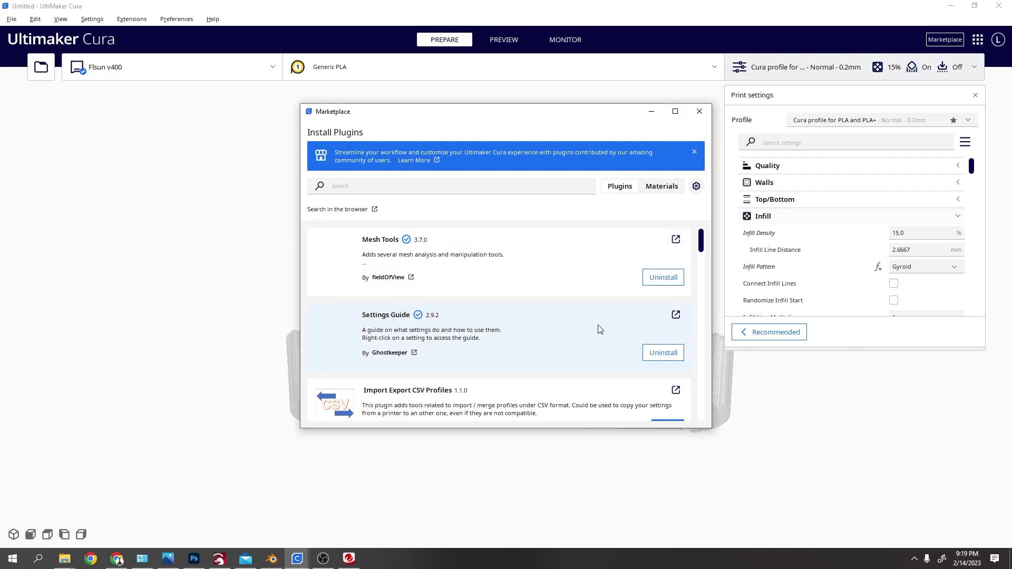
click(705, 115)
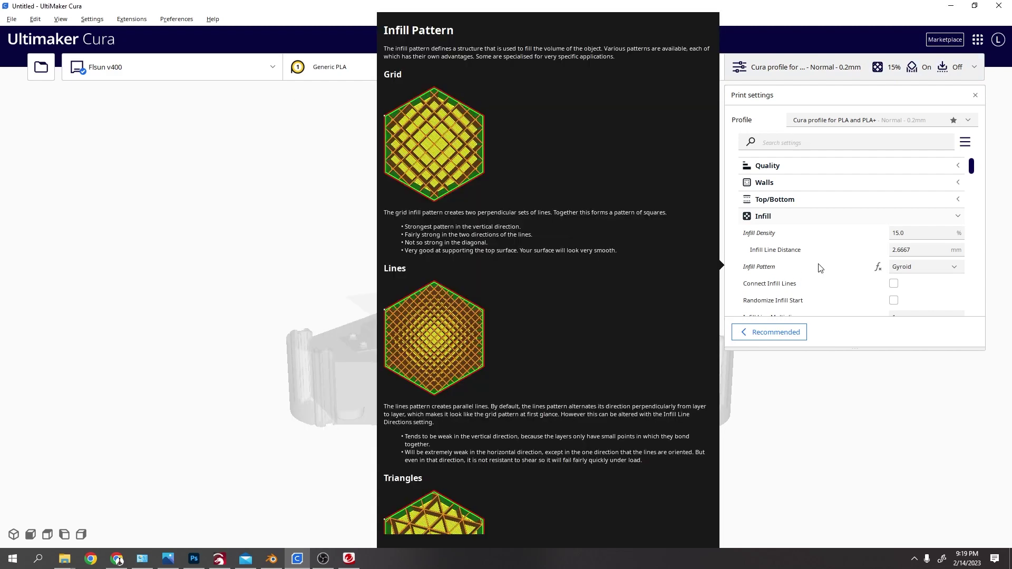
Read the guides for 15% Infill Density, Gyroid pattern and 0 Gradual Infill Steps
mouse_move(766, 238)
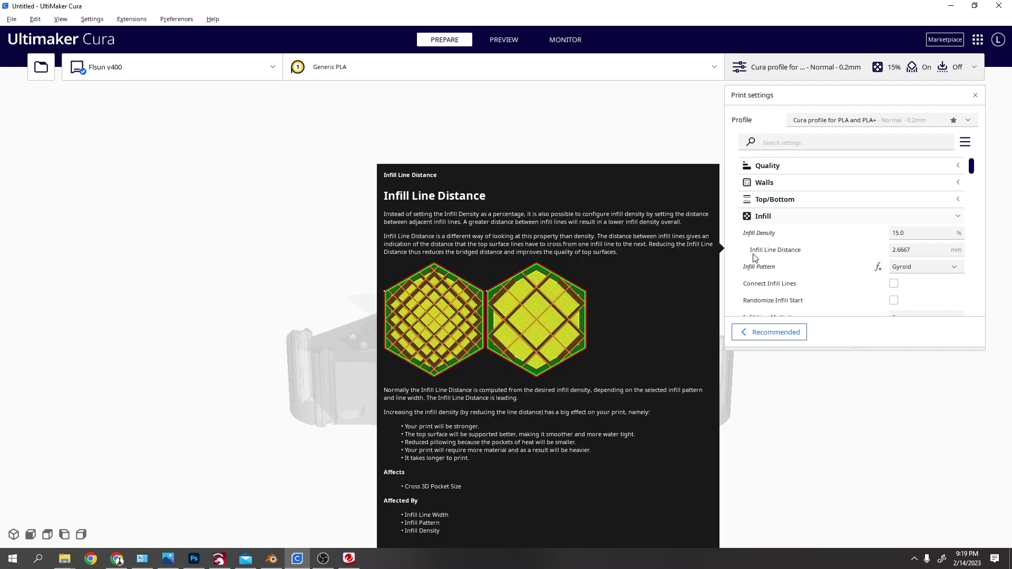
mouse_move(758, 273)
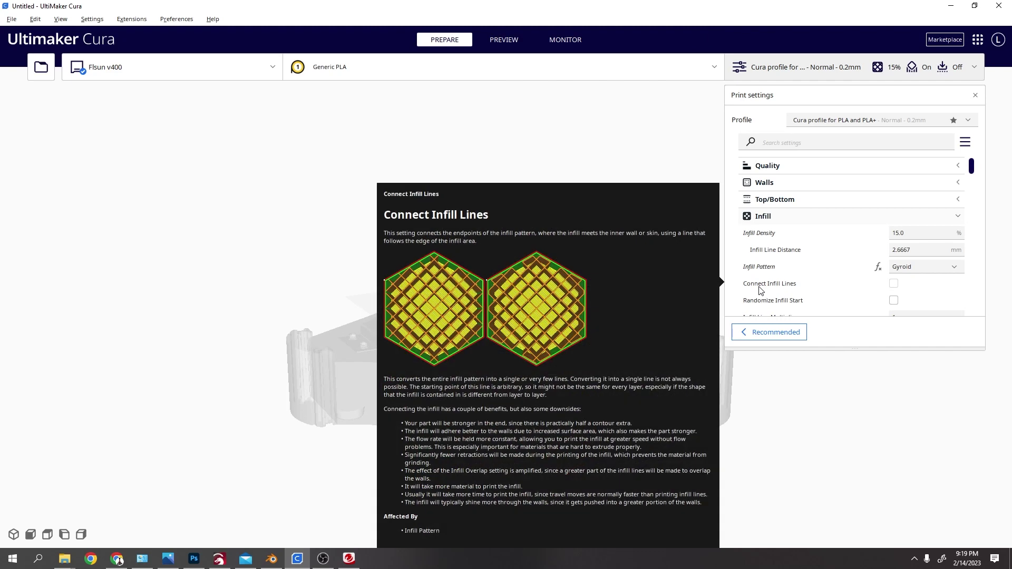
scroll(758, 290, down, 2)
mouse_move(758, 299)
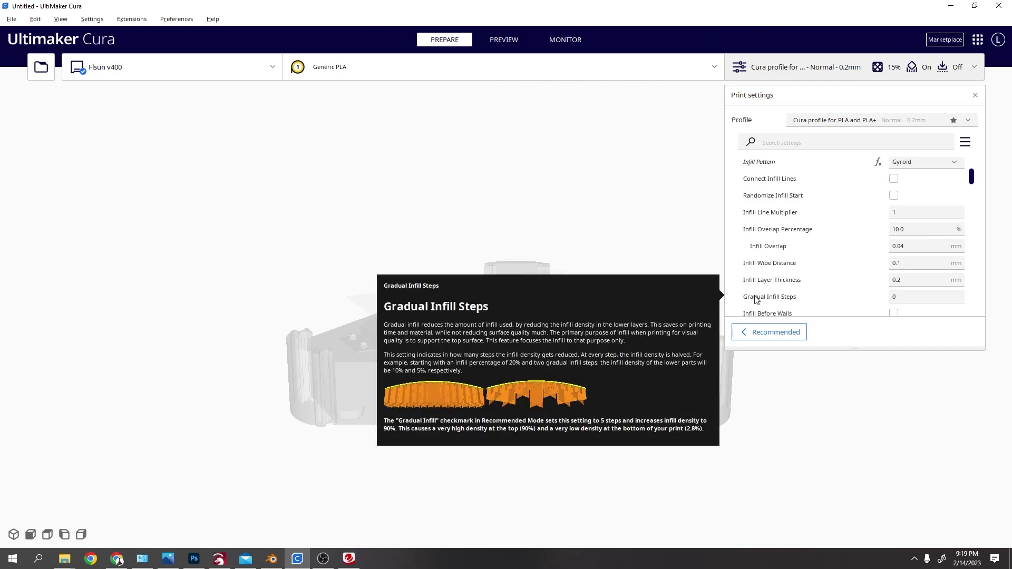